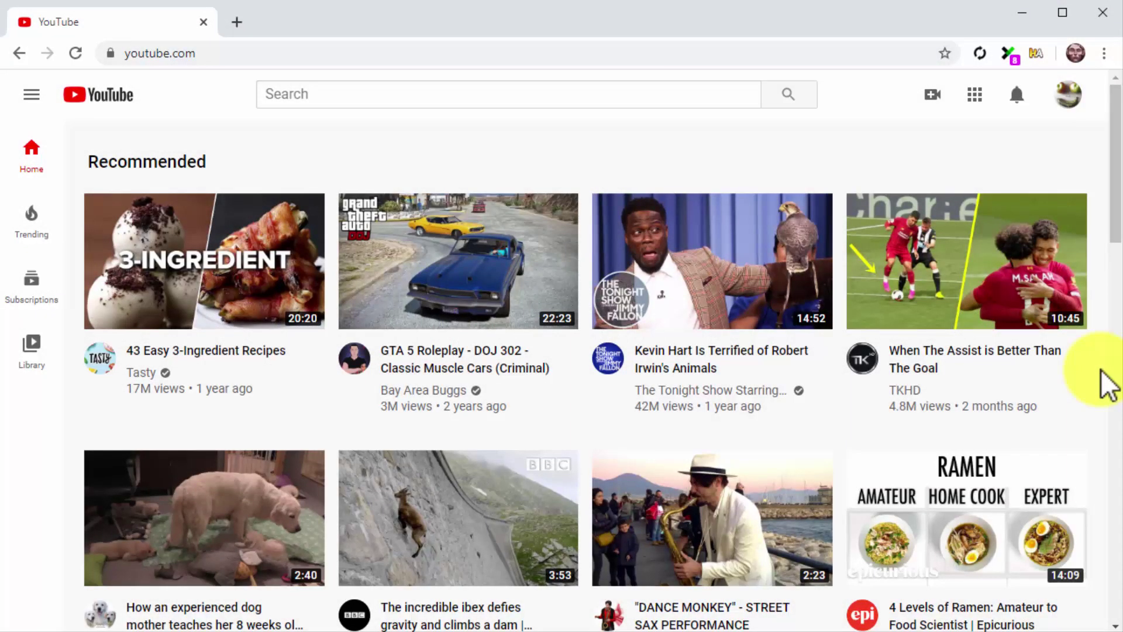
Start uploading the 'Healthy Eating Made Easy.mp4' video file from the computer.
left_click(945, 112)
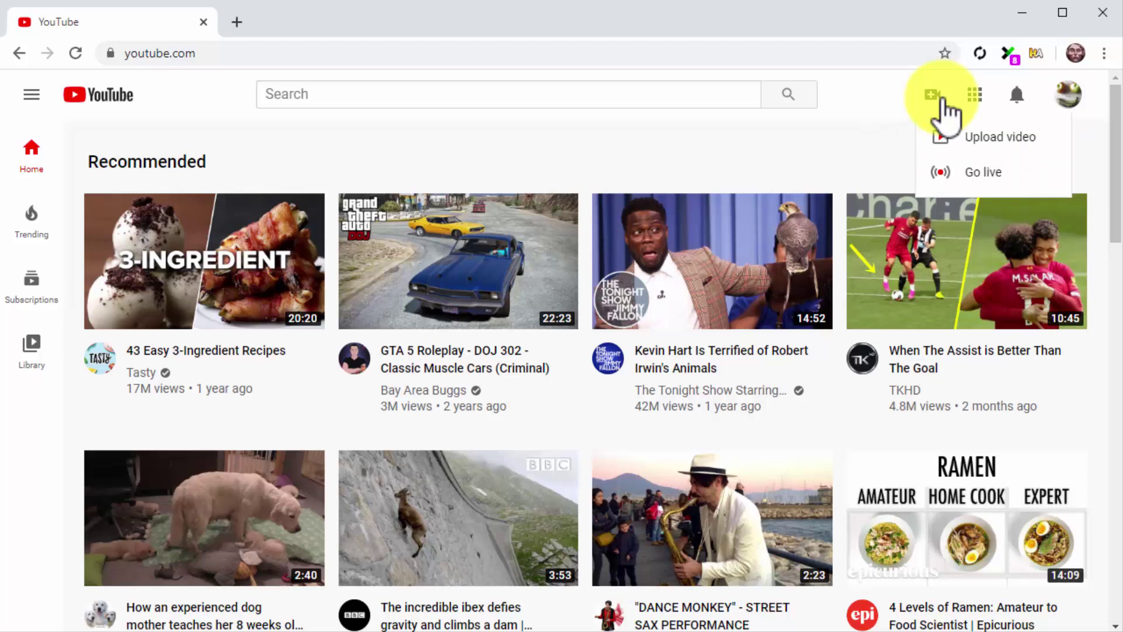
left_click(963, 138)
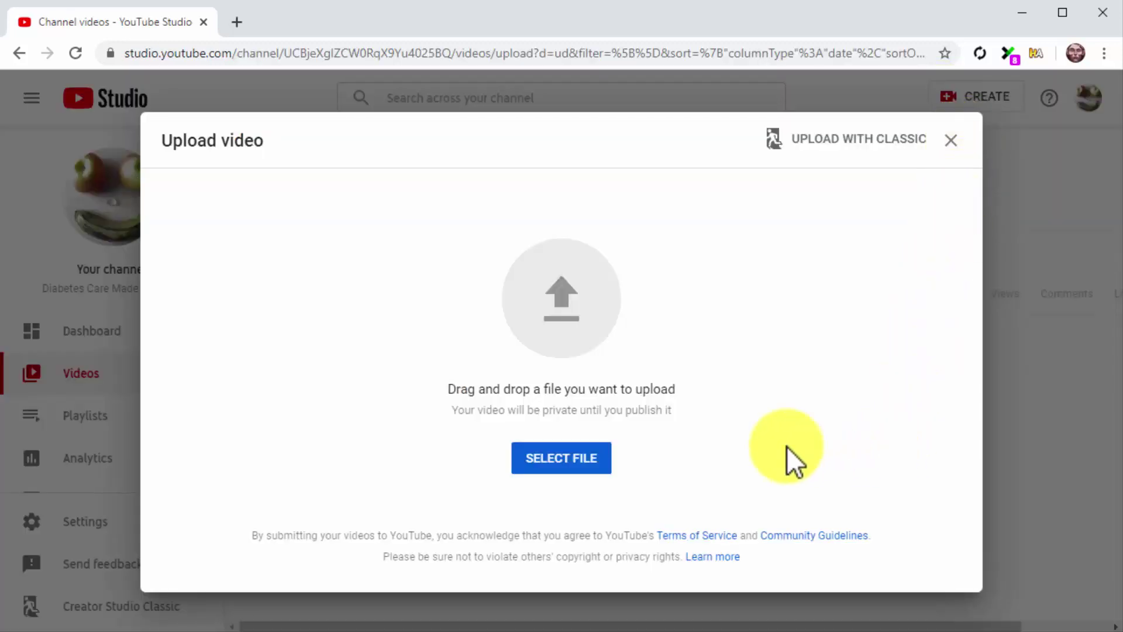
left_click(597, 458)
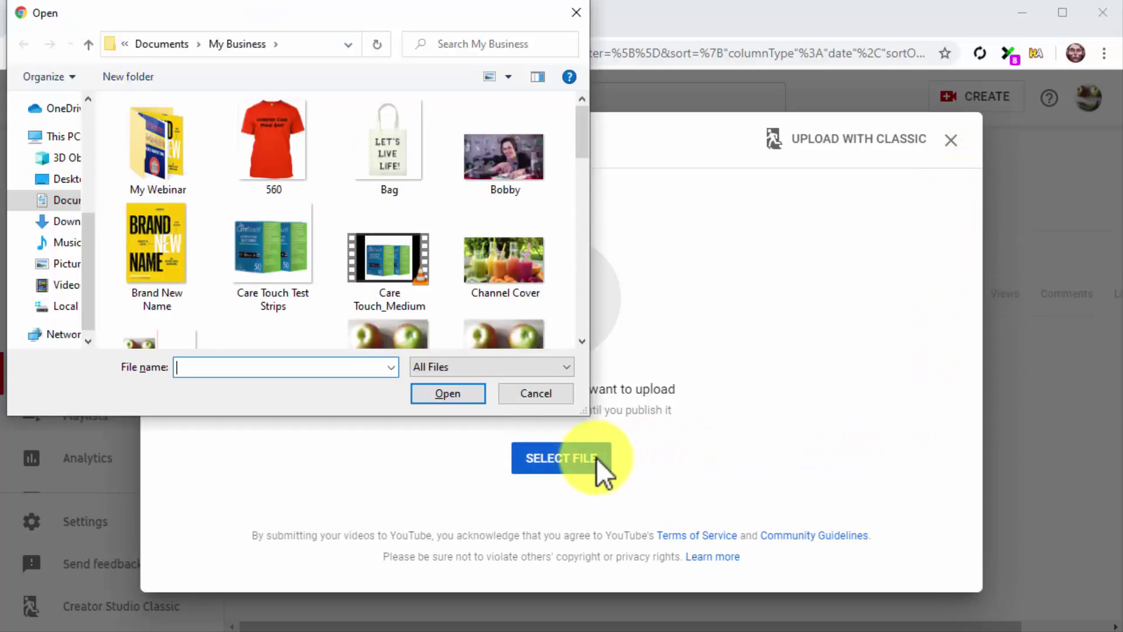
scroll(566, 311, "down", 5)
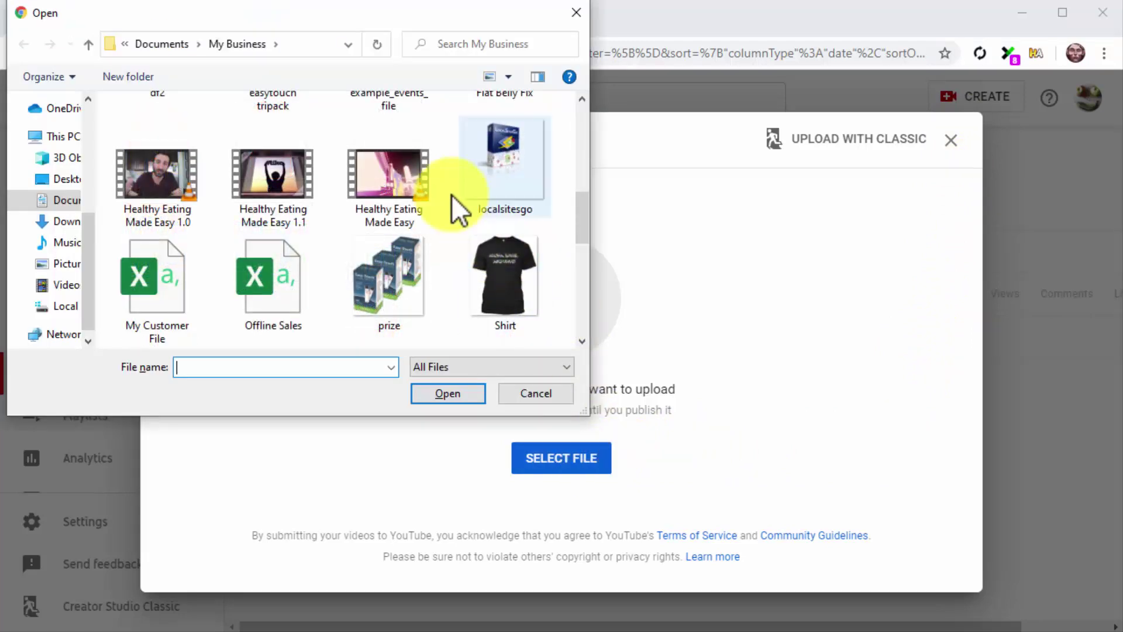
double_click(420, 176)
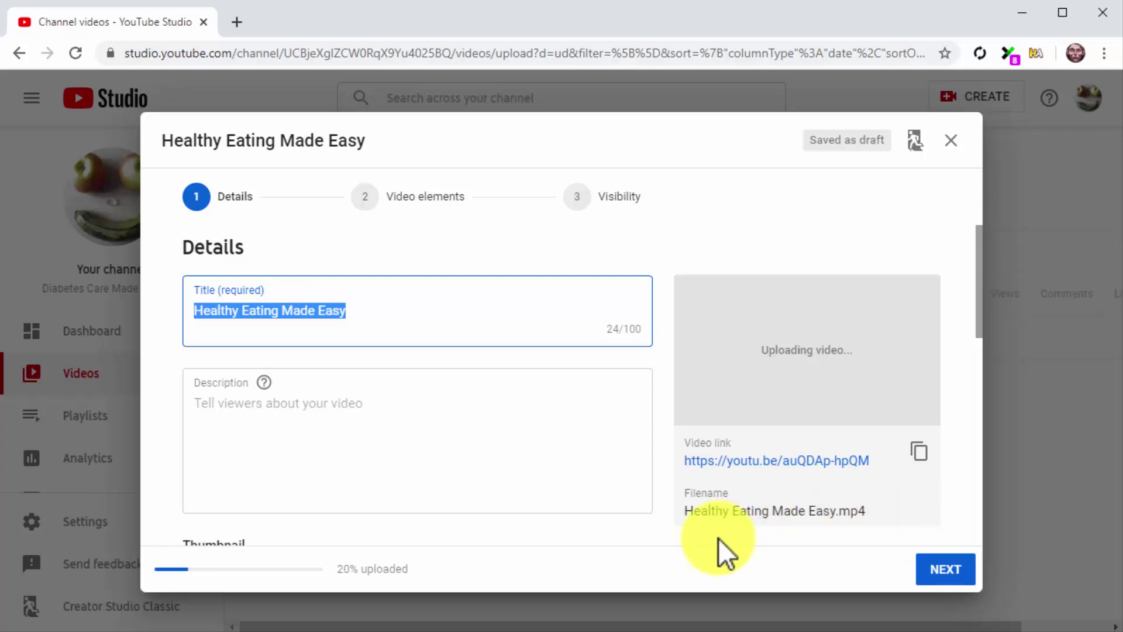
Place the cursor in the Title field while the upload finishes.
left_click(397, 316)
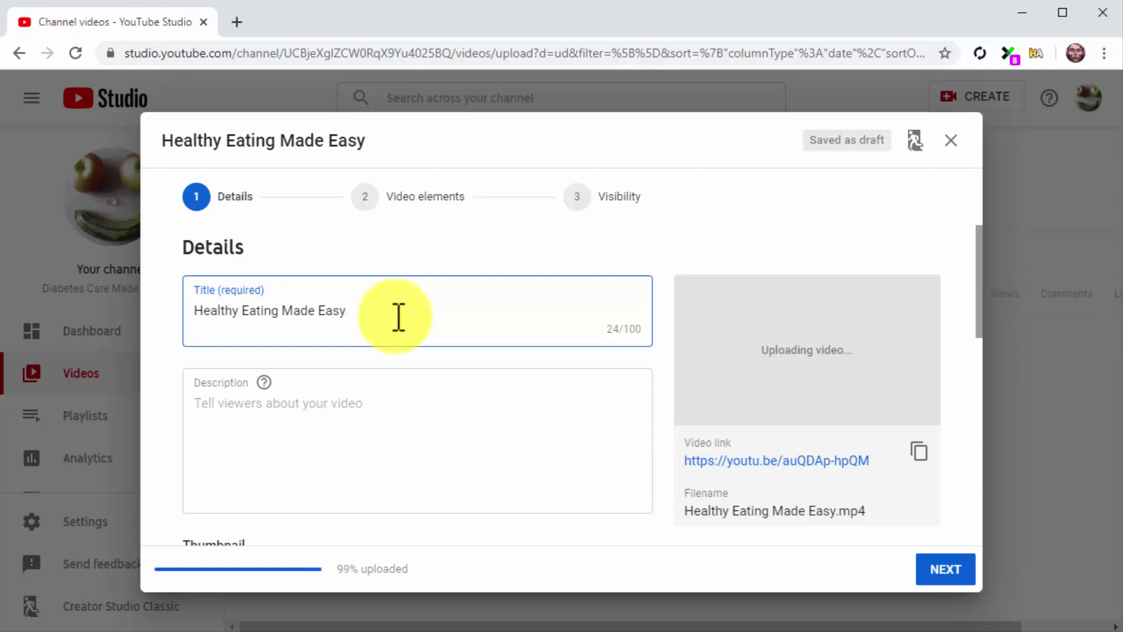
Extend the title to 'Tutorial - Healthy Eating Made Easy - Diabetes Care Made Easy 2.0'.
key("Left")
key("Left")
key("Left")
key("Left")
key("Left")
key("Left")
key("Left")
key("Left")
key("Left")
key("Left")
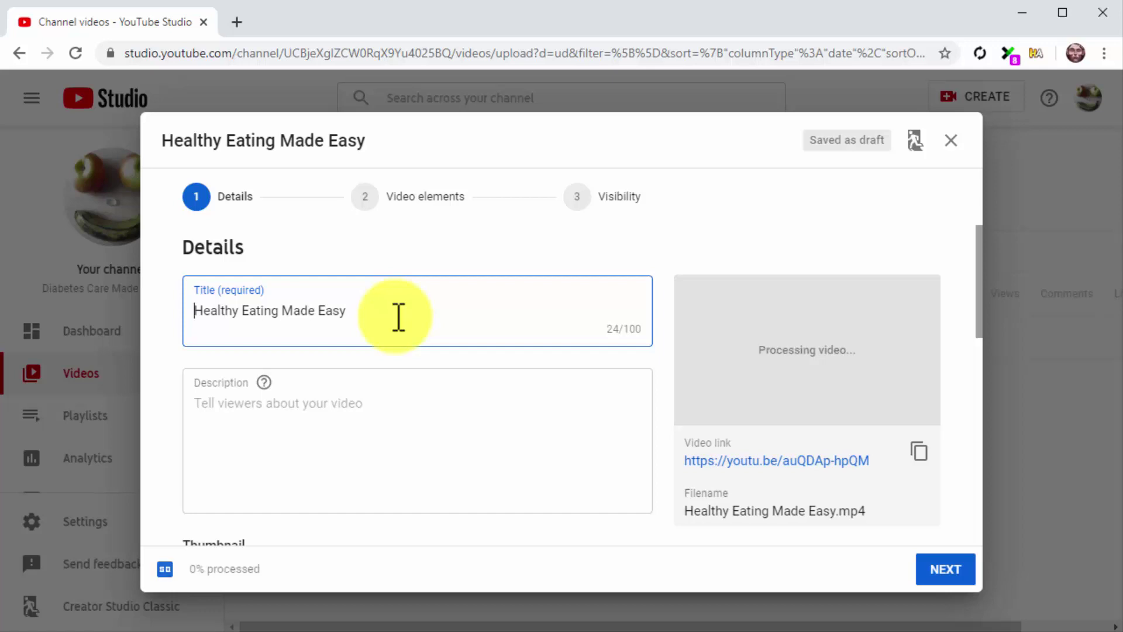
type("Tutor")
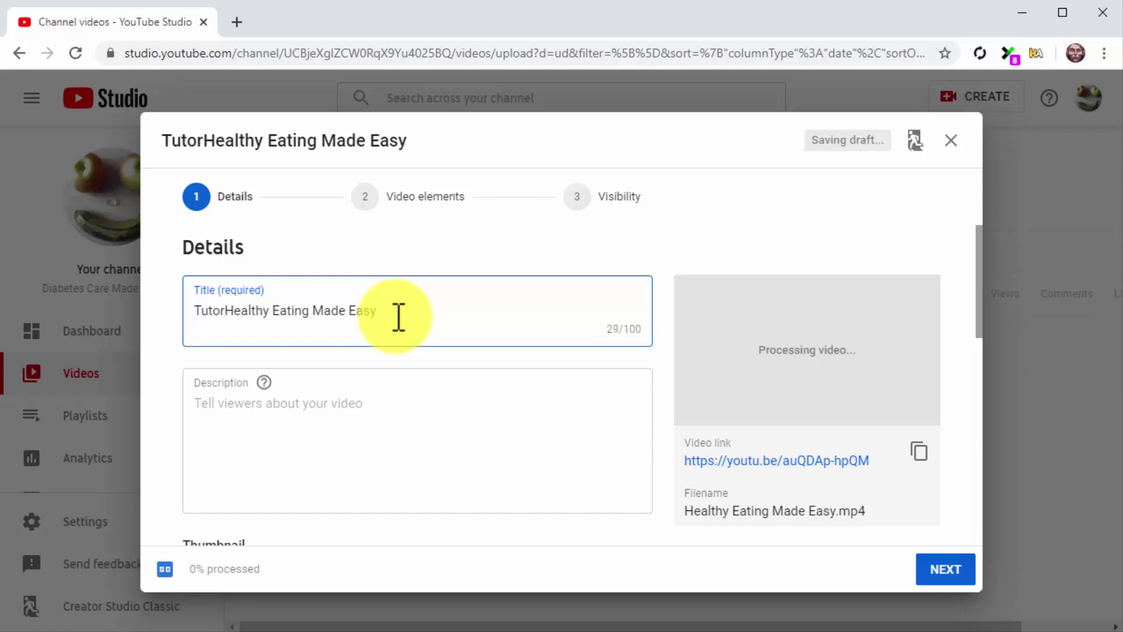
type("ial -")
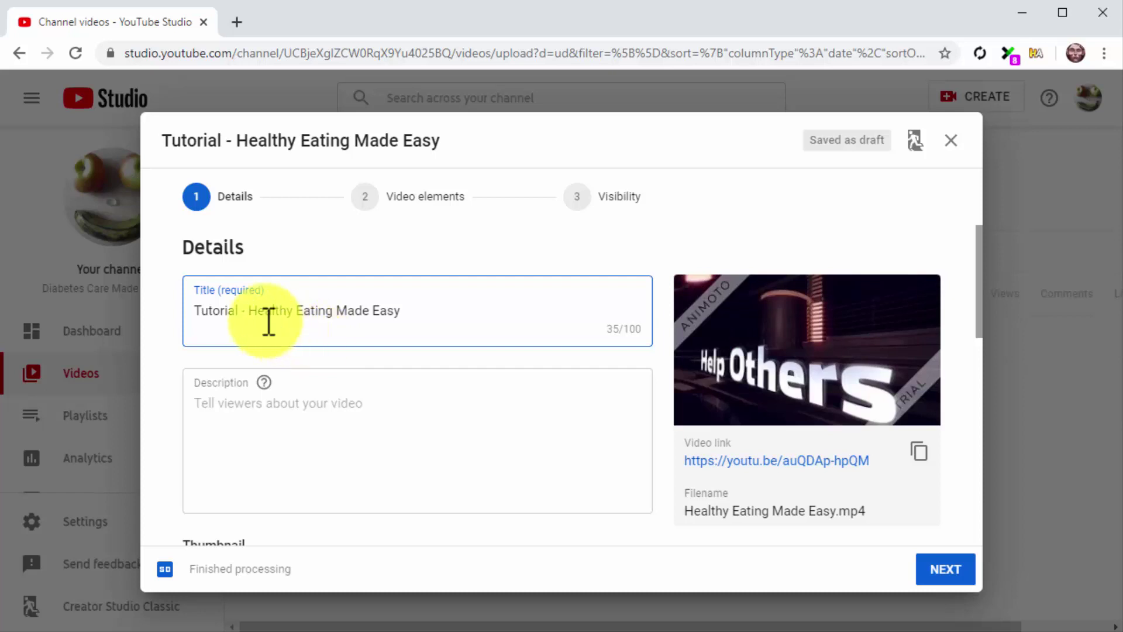
left_click_drag(251, 312, 334, 333)
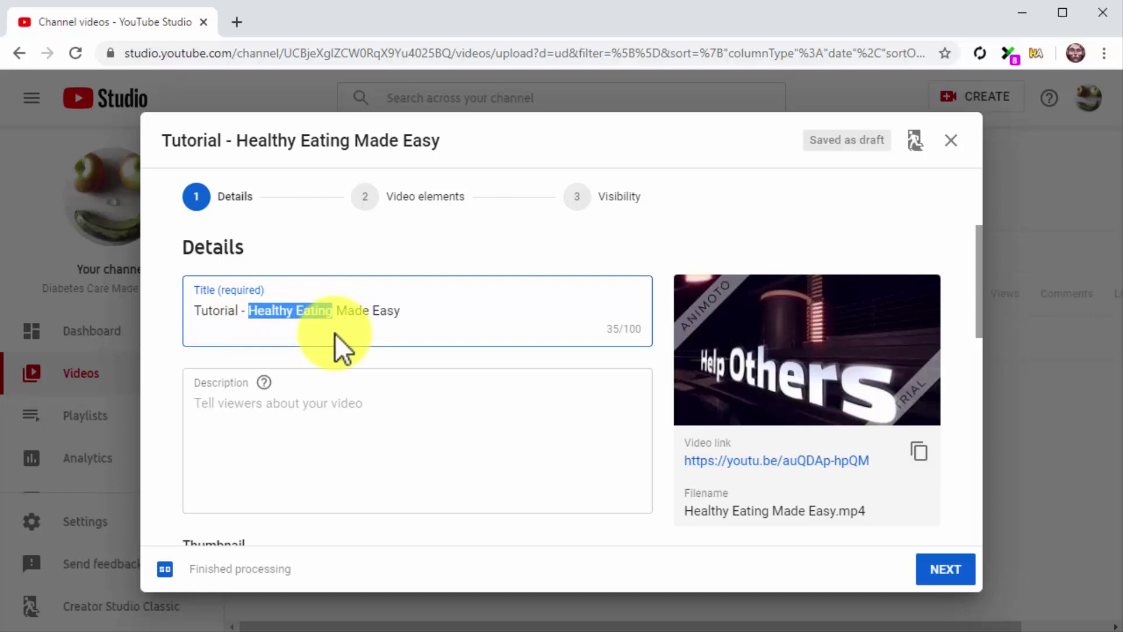
left_click(429, 314)
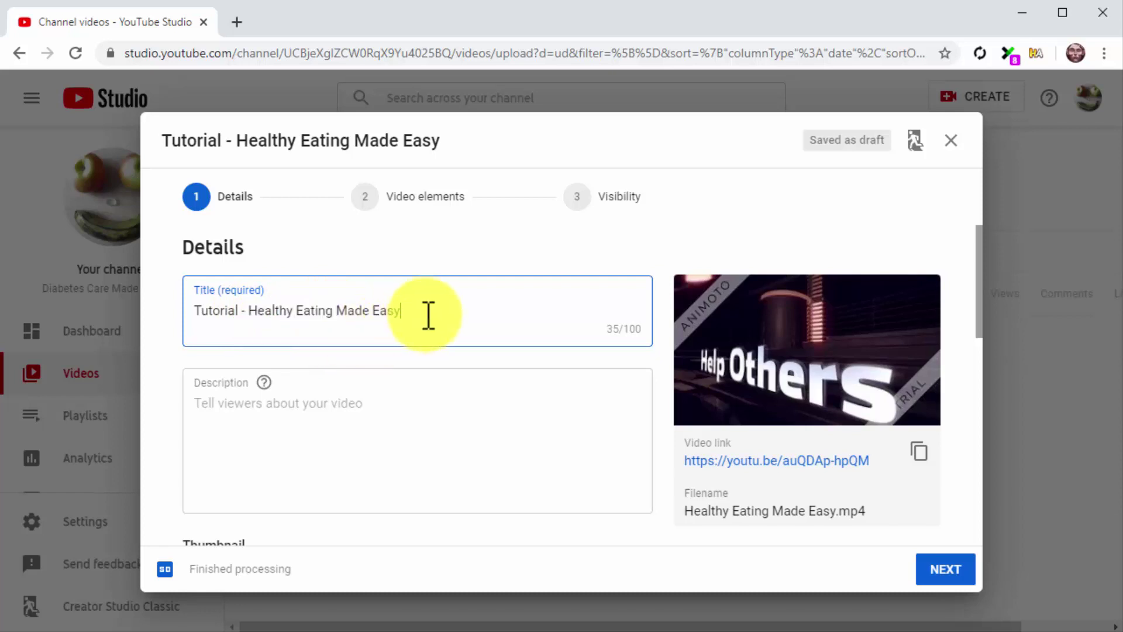
type(" - ")
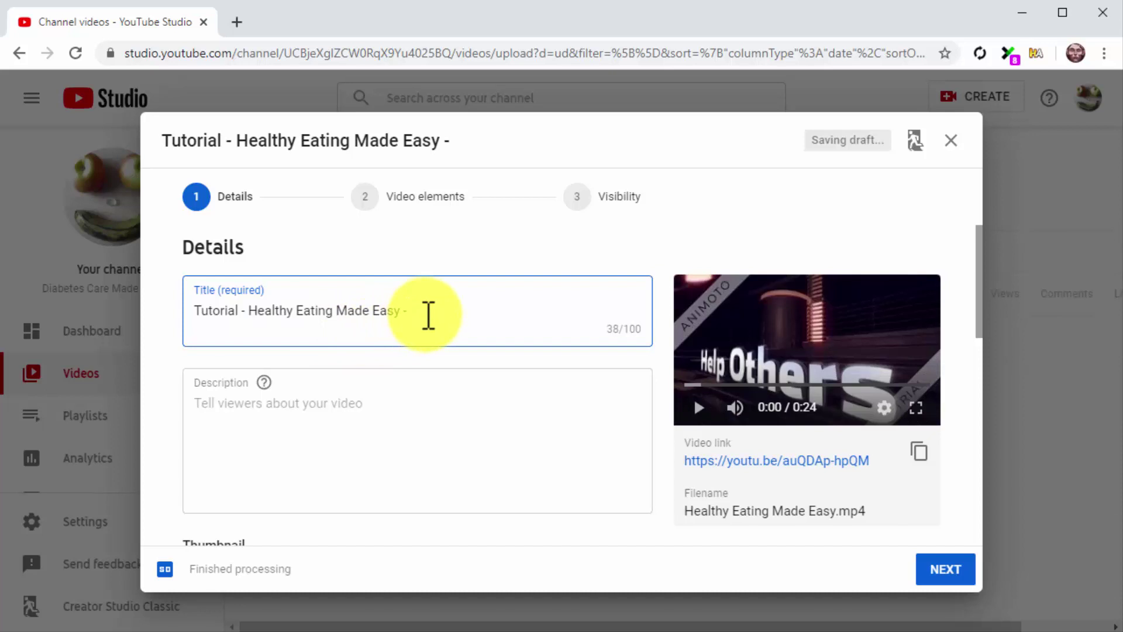
type("Diabetes Care Made Easy 2")
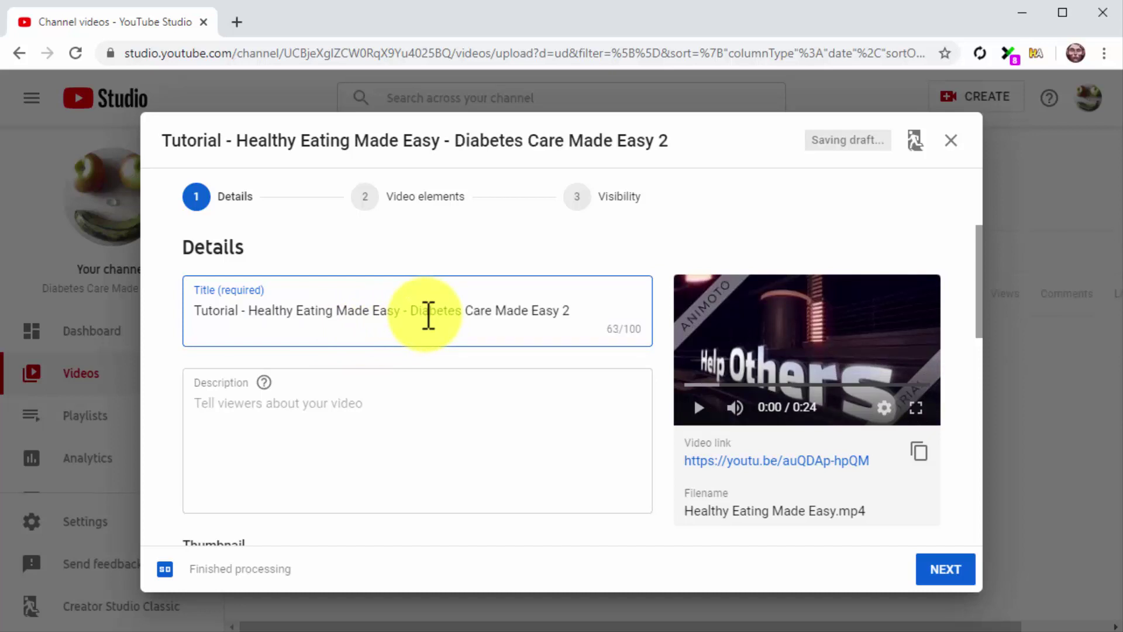
type(".0")
Paste the eBook description with shop link and set the Healthy Eating Tips thumbnail image.
left_click(445, 404)
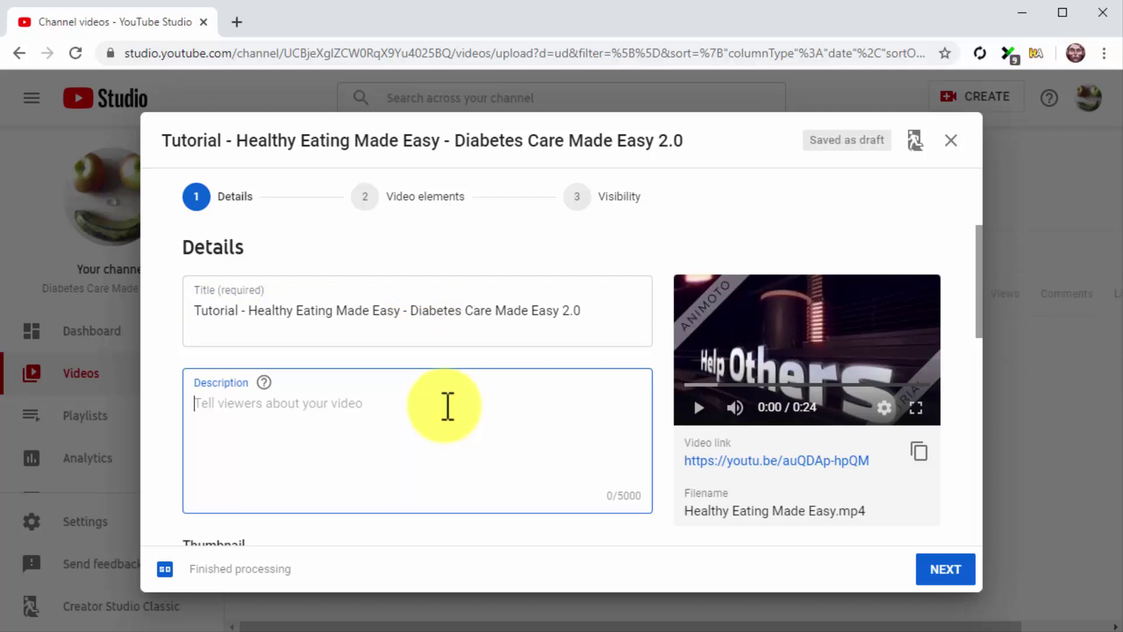
type("Do you want to learn the ultimate healthy eating, healthy foods, and healthy how-to secrets? Then we have the perfect eBook for you at diabetescaremadeeasy.com/shop/crazy-healthy-foods")
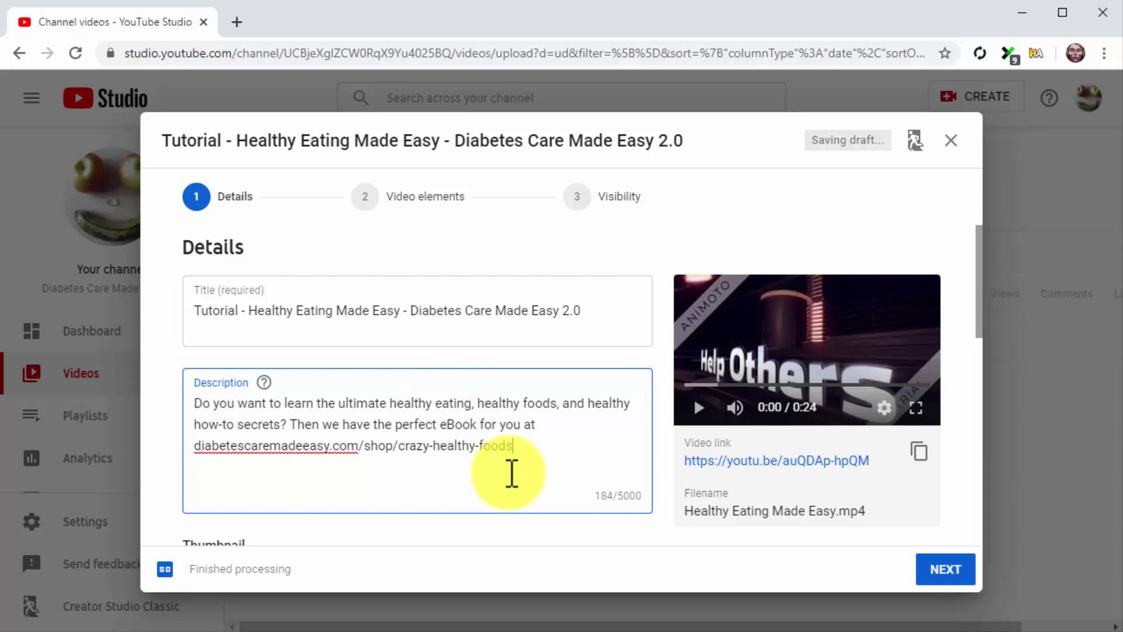
scroll(511, 474, "down", 1)
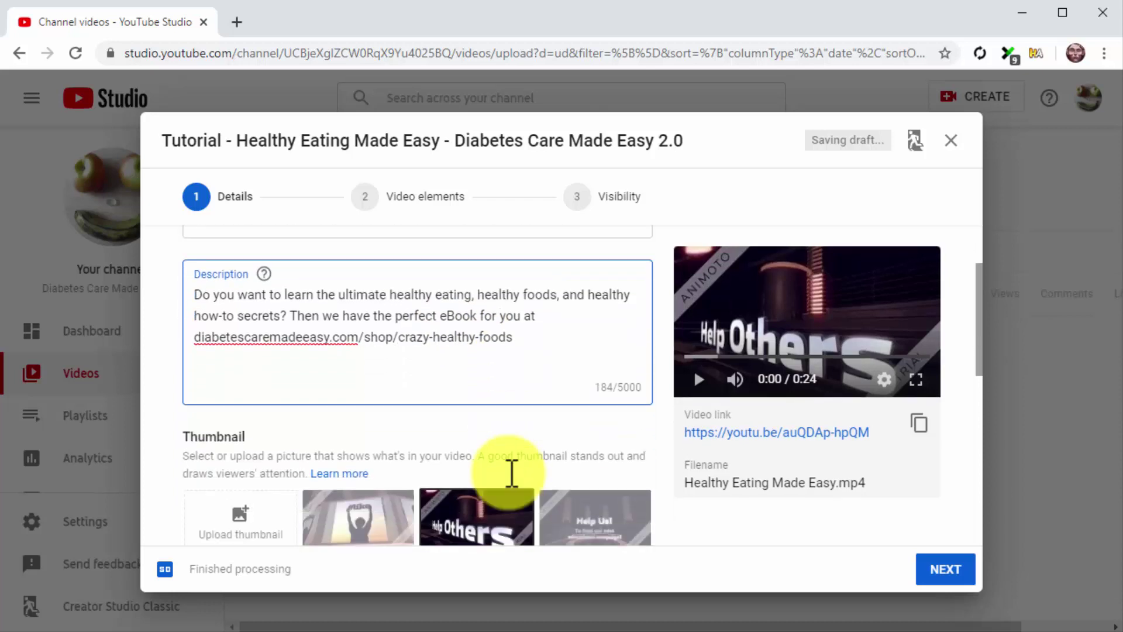
scroll(509, 467, "down", 1)
scroll(439, 456, "down", 1)
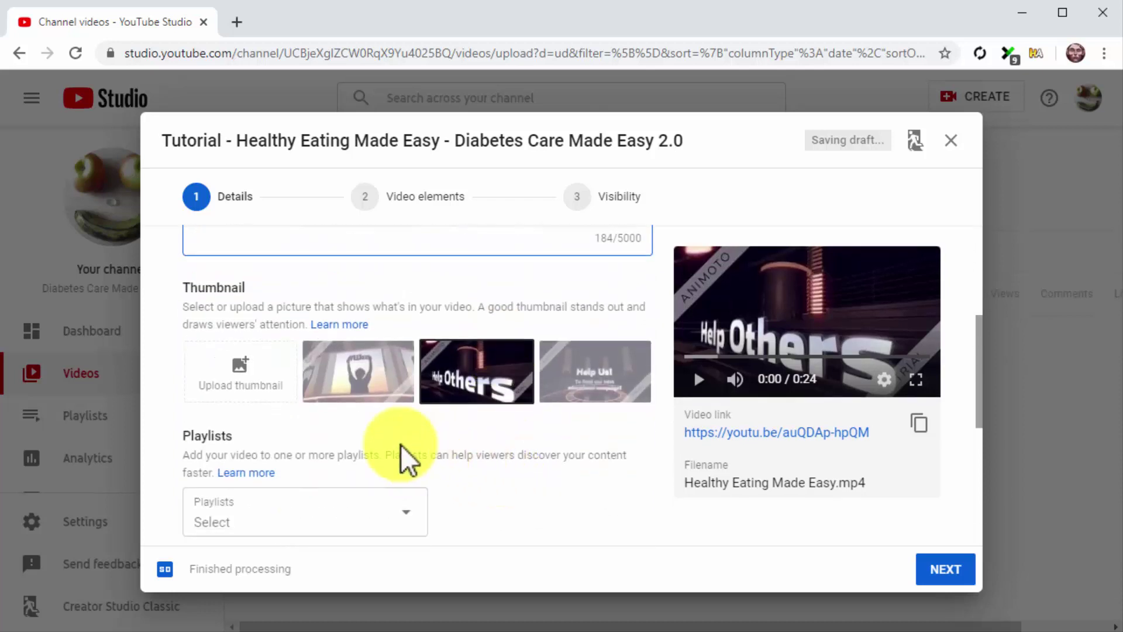
left_click(225, 360)
double_click(516, 162)
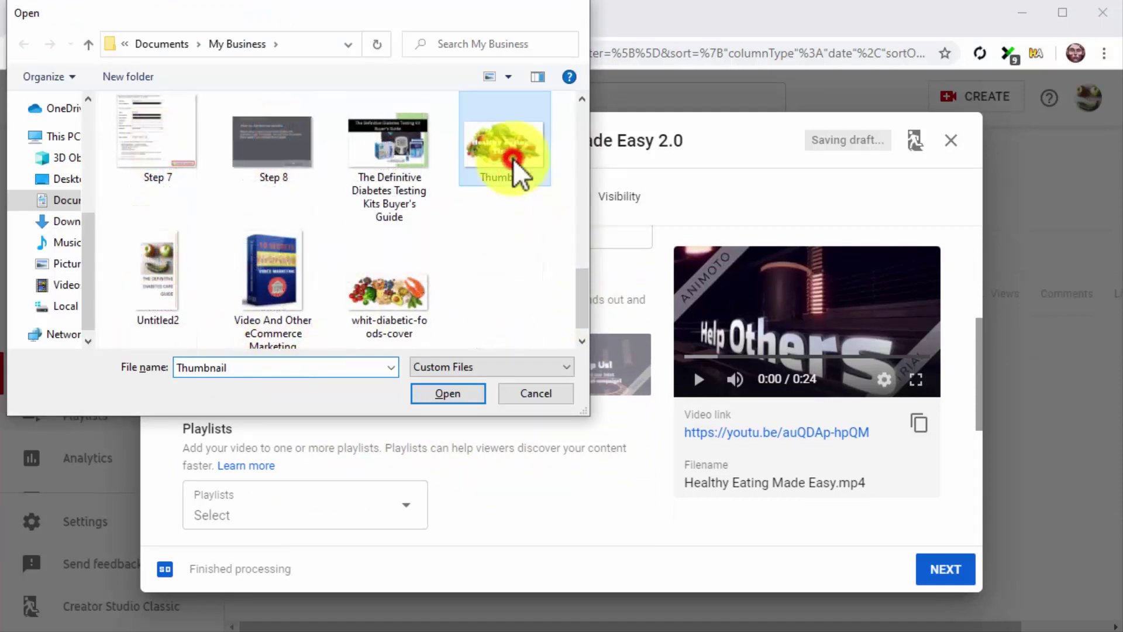
scroll(608, 423, "down", 2)
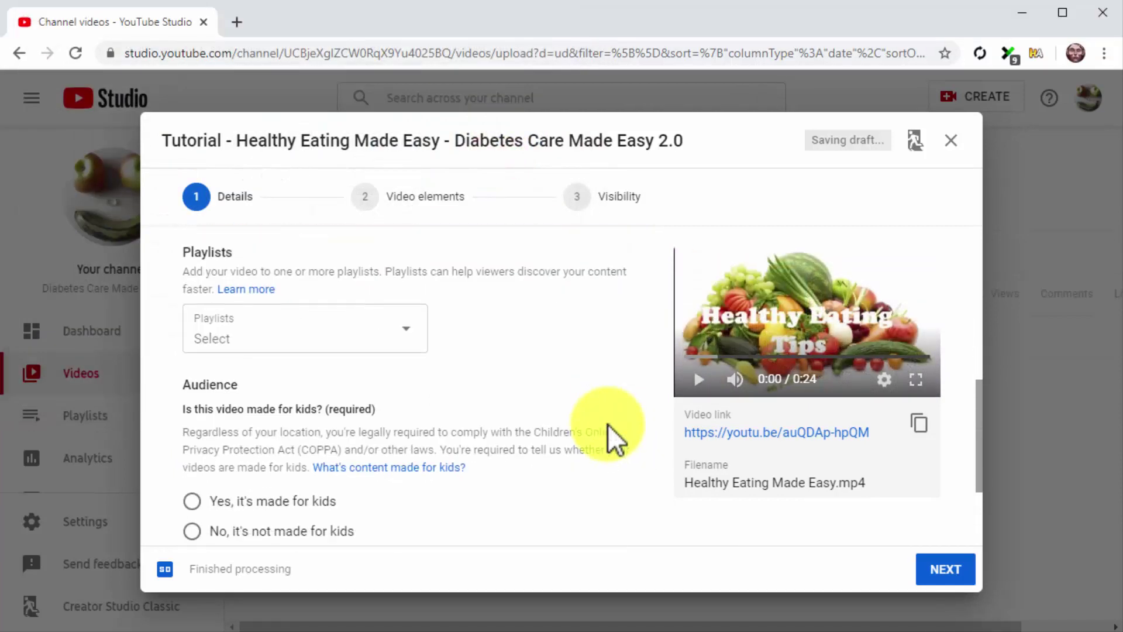
scroll(609, 424, "down", 2)
Mark the video as not made for kids and add the five keyword tags.
left_click(342, 382)
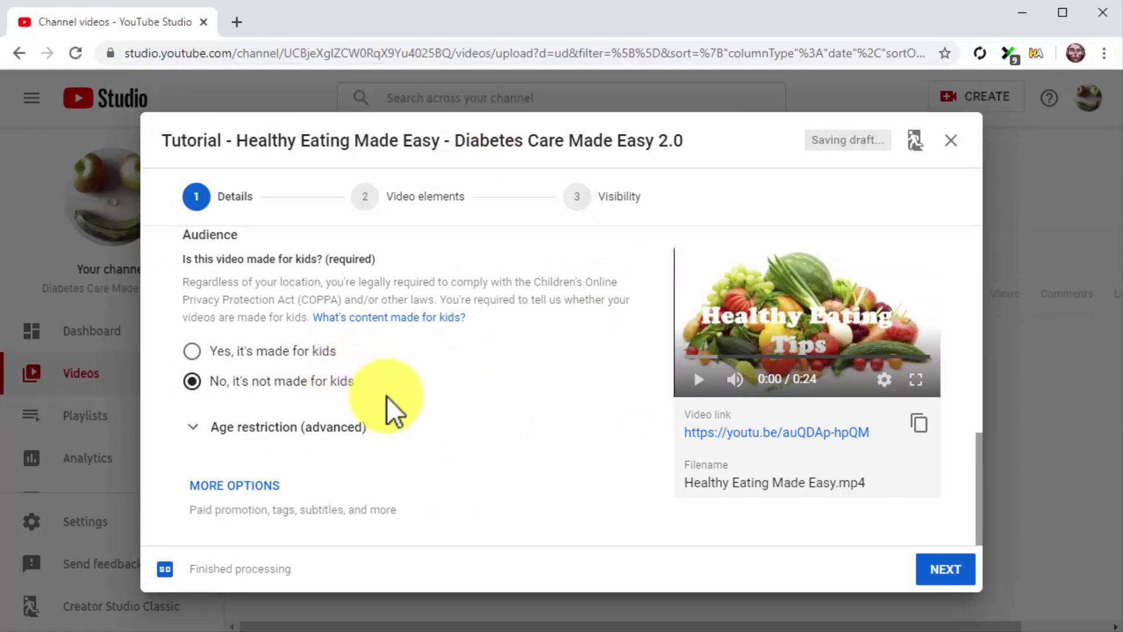
left_click(252, 484)
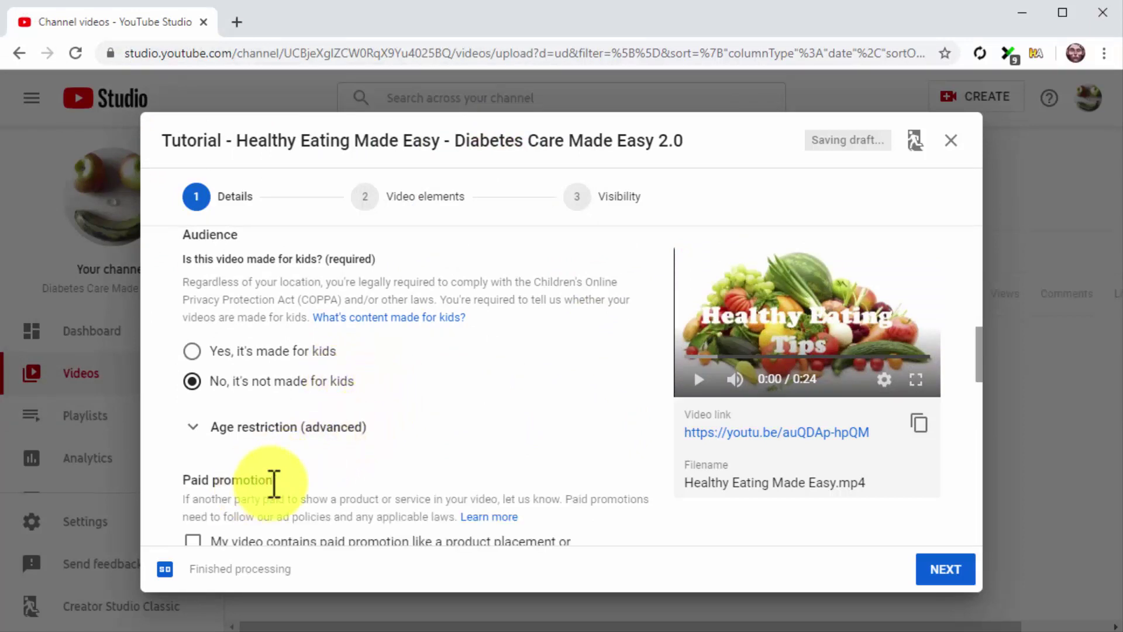
scroll(519, 493, "down", 1)
scroll(518, 494, "down", 1)
scroll(518, 495, "down", 1)
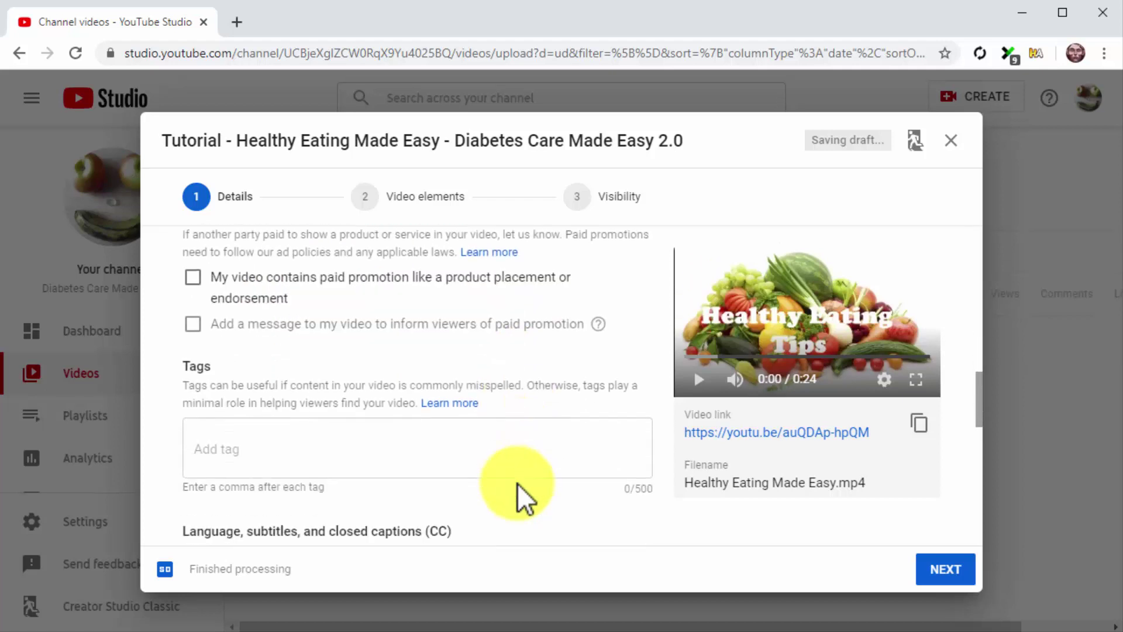
left_click(499, 458)
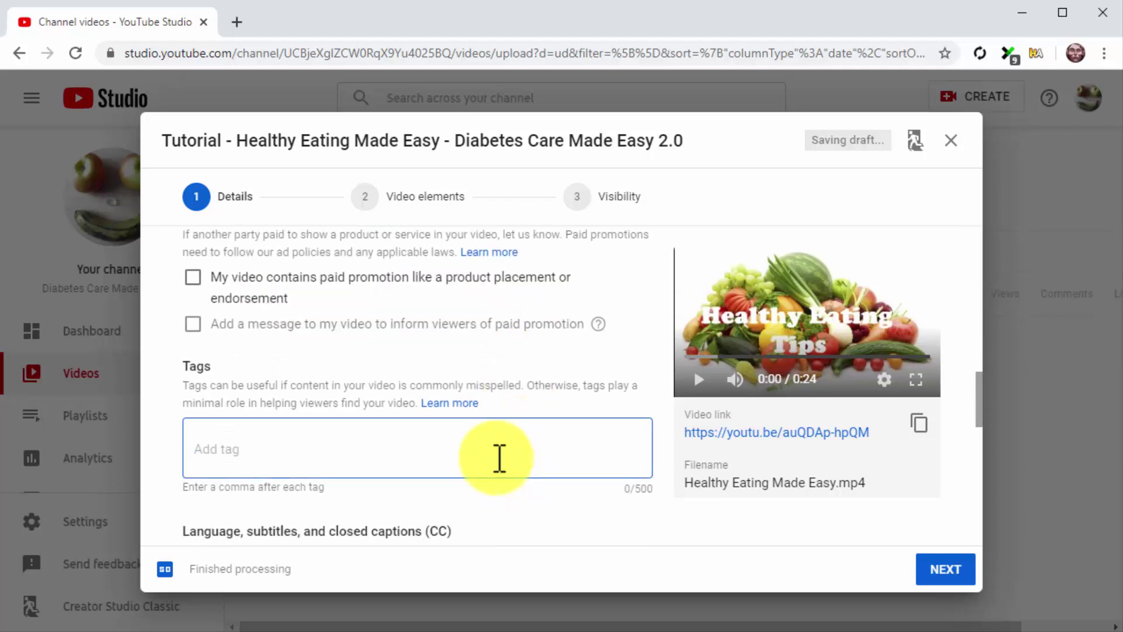
type("Healthy")
type("Eating")
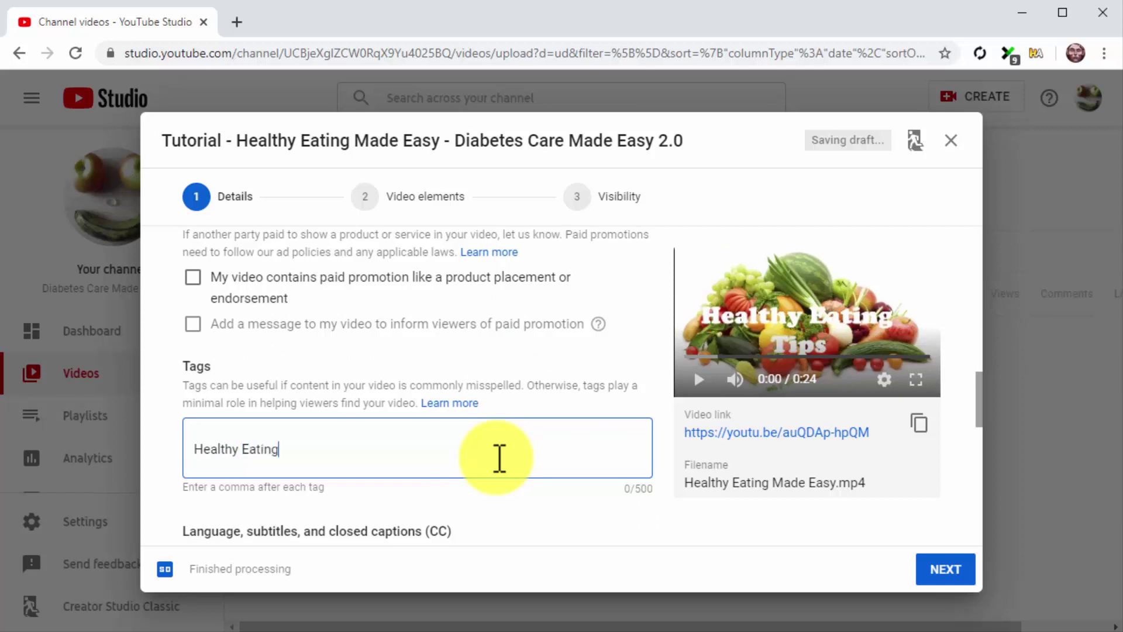
type(",")
key("ctrl+v")
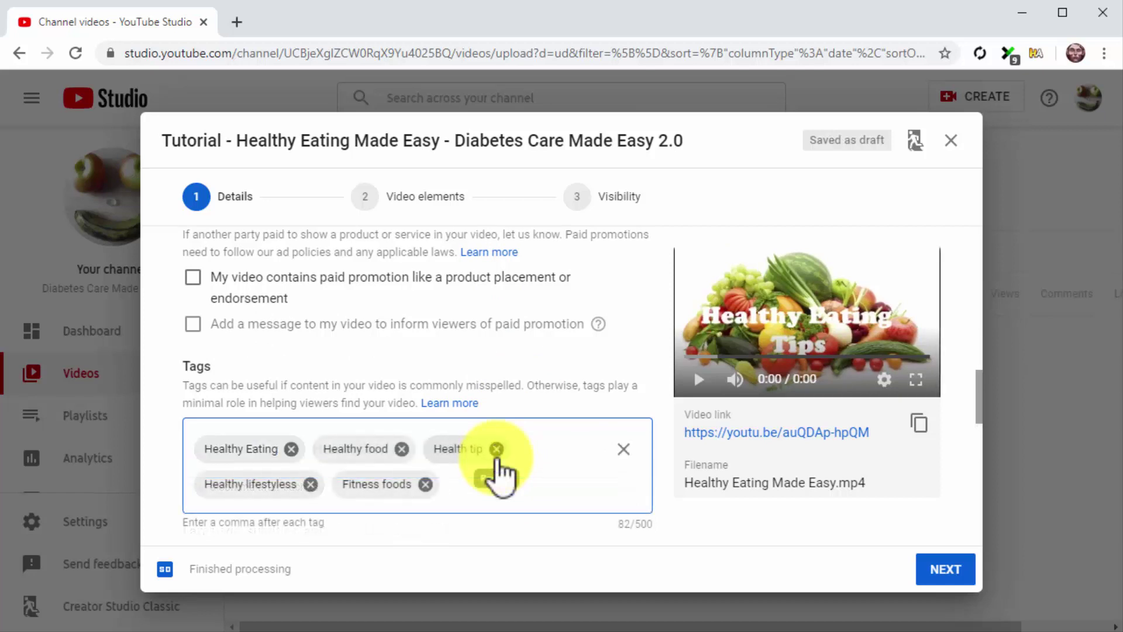
scroll(500, 474, "down", 1)
scroll(501, 474, "down", 2)
scroll(500, 470, "down", 2)
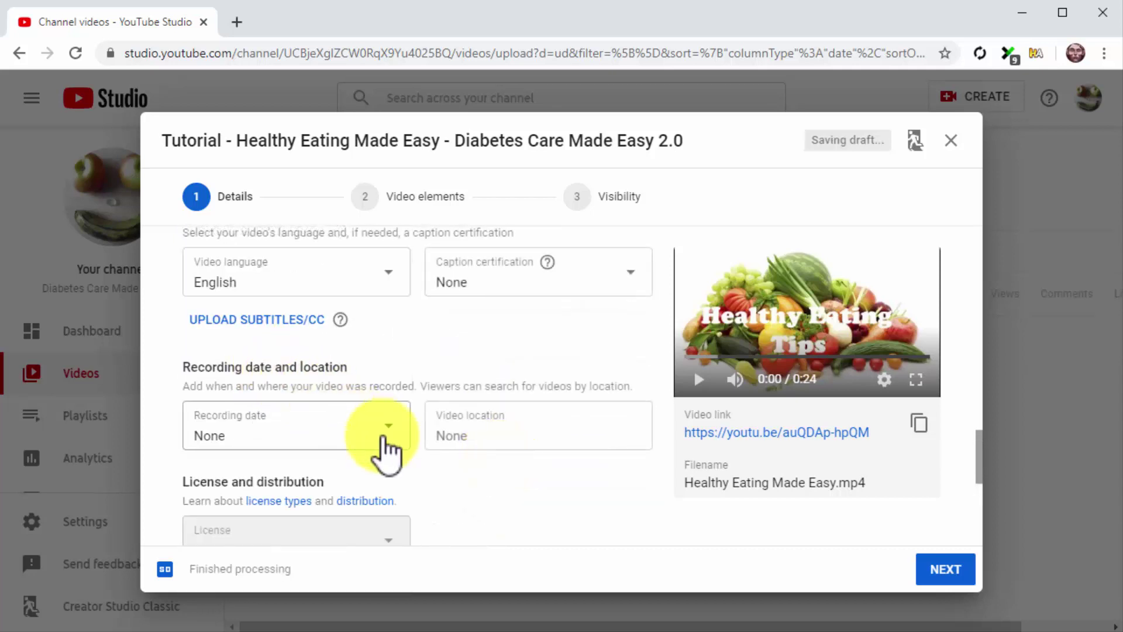
scroll(500, 492, "down", 3)
Confirm the category remains Howto & Style.
left_click(399, 469)
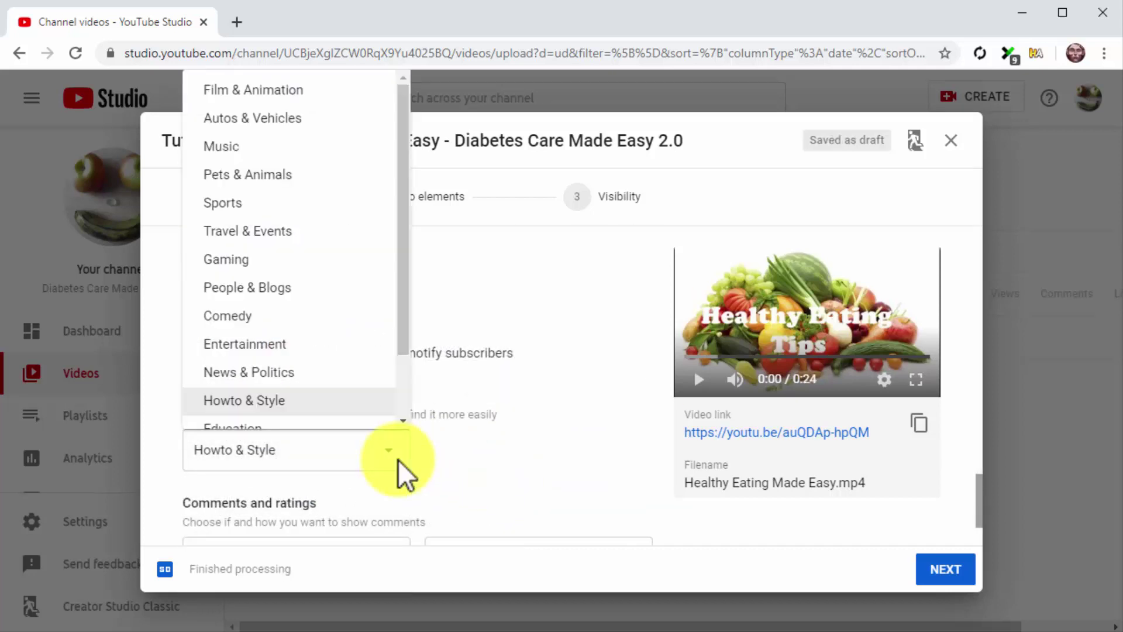
left_click_drag(401, 321, 413, 382)
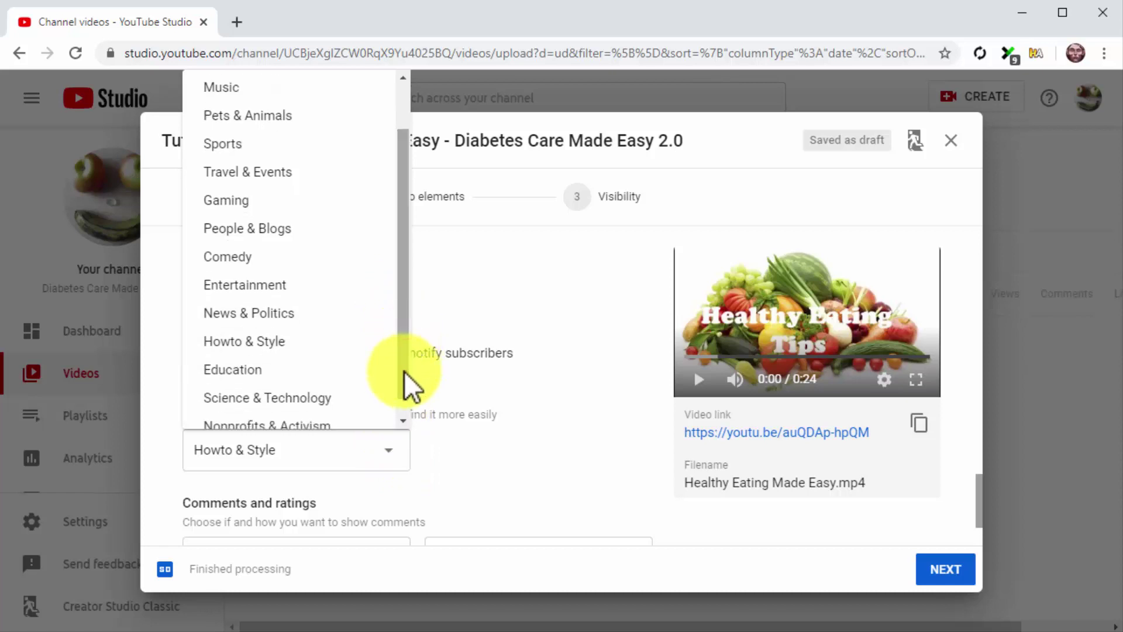
left_click(340, 347)
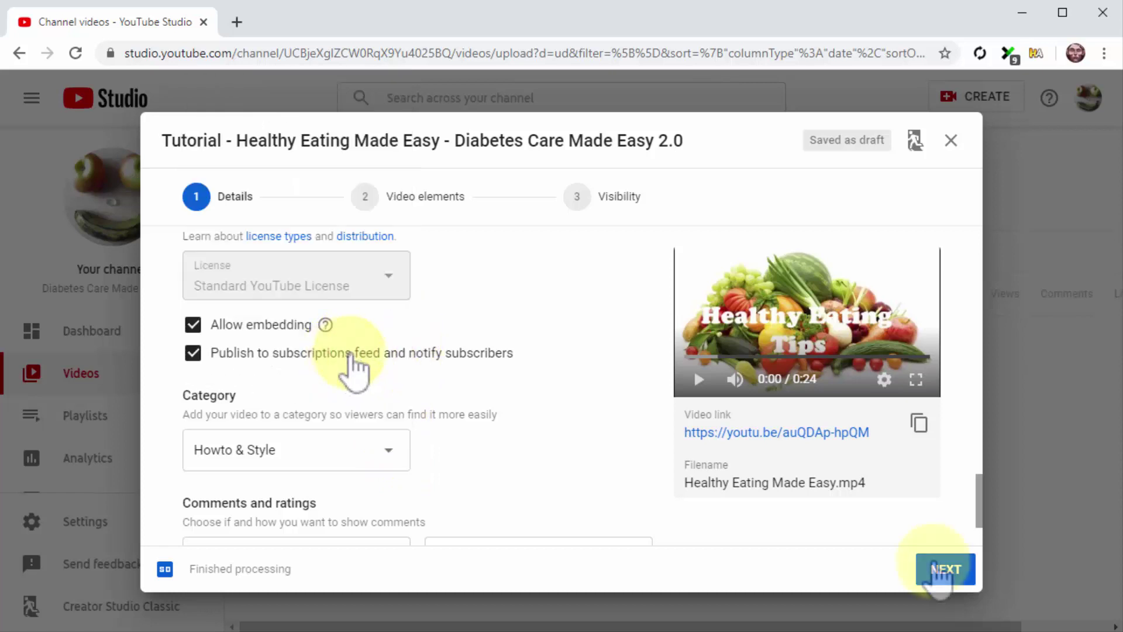
Set visibility to Public and publish the video.
left_click(943, 570)
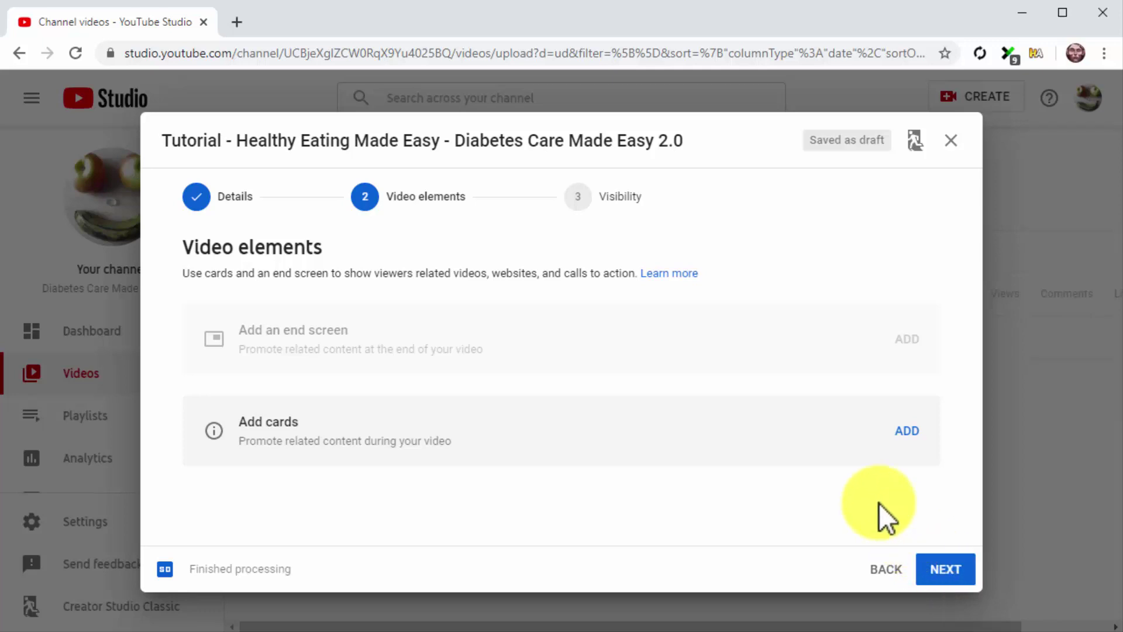
left_click(938, 575)
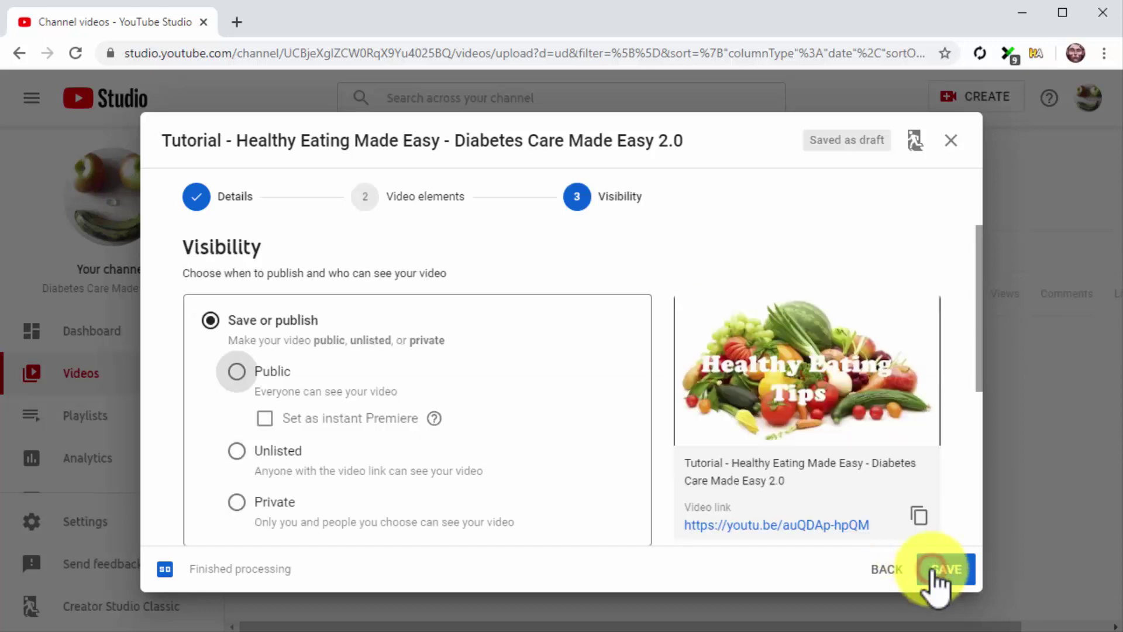
mouse_move(807, 371)
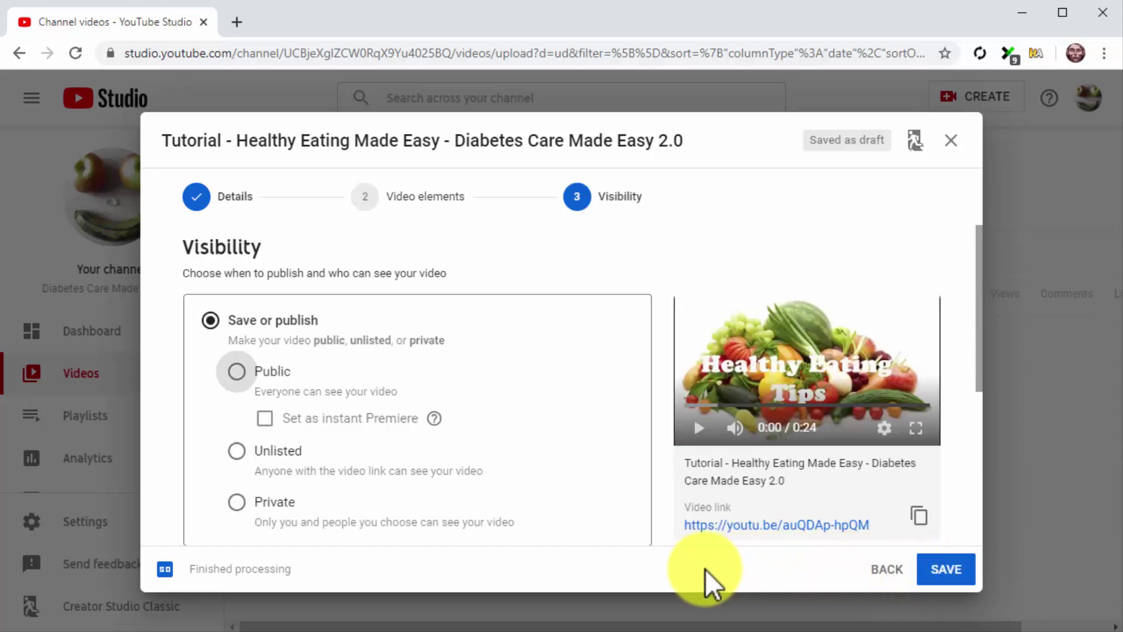
left_click(237, 372)
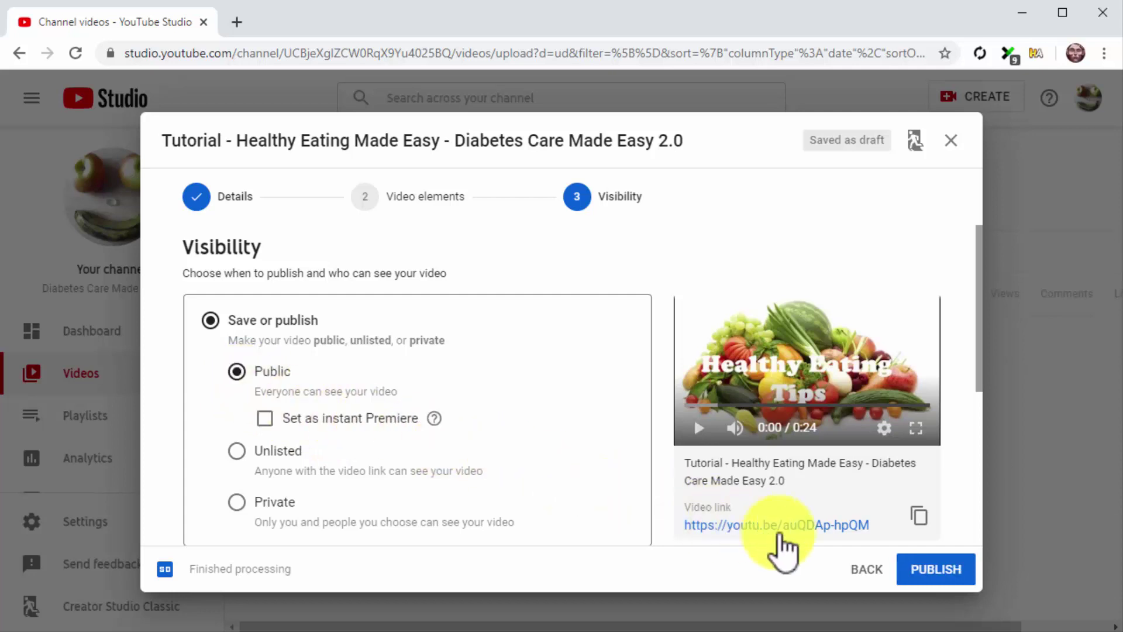
left_click(918, 572)
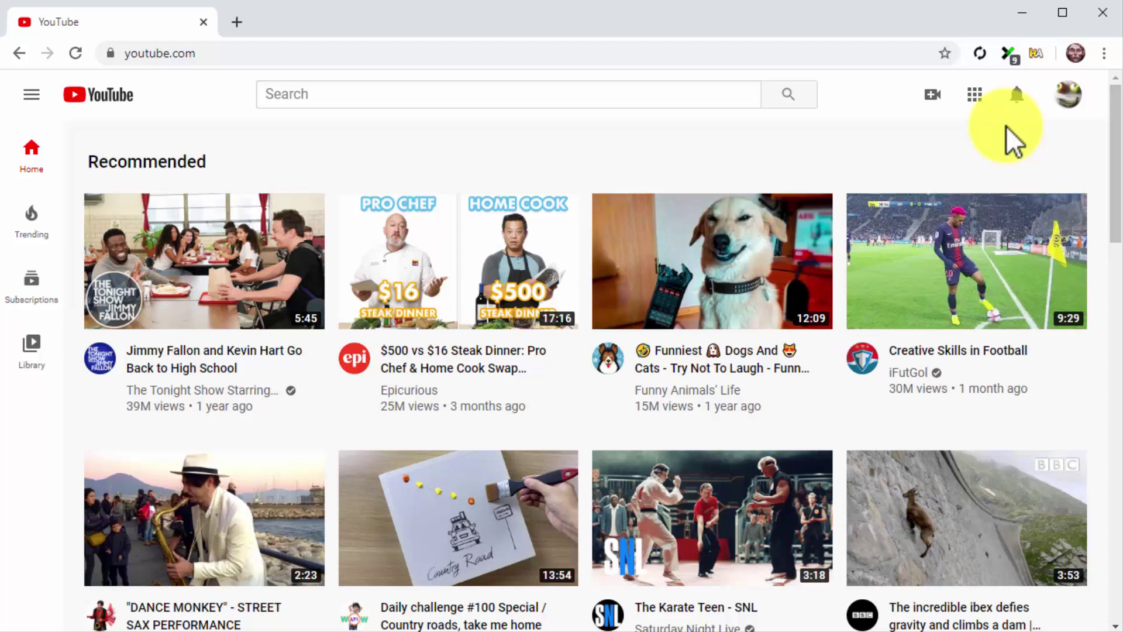
Search YouTube for 'healthy eating made easy healthy food' to find the new video.
left_click(717, 94)
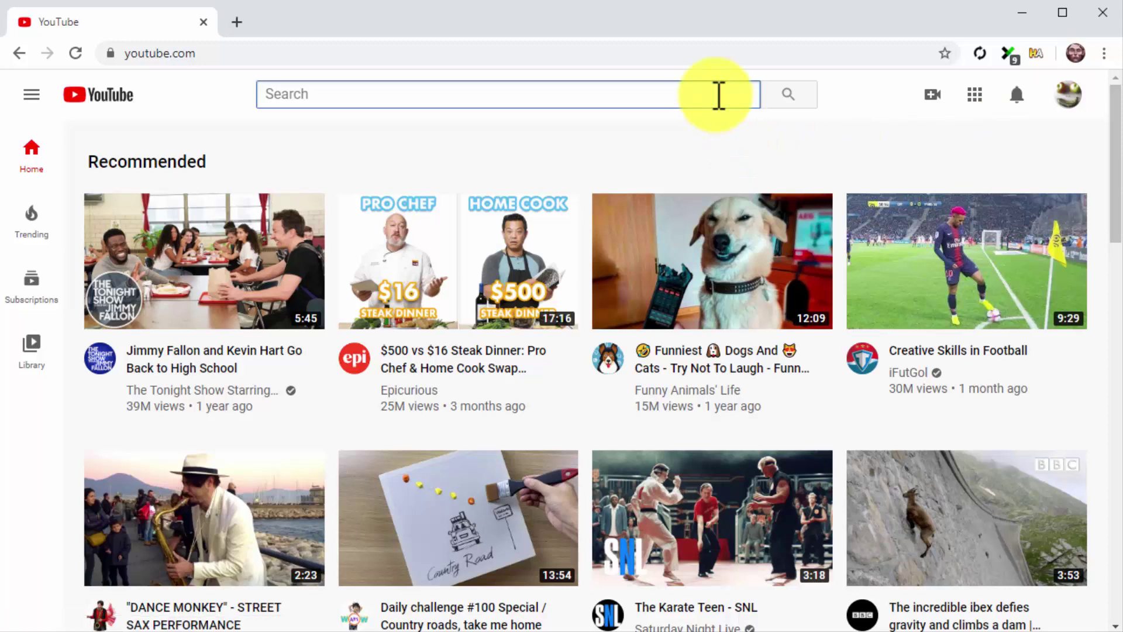
type("healthy eatin")
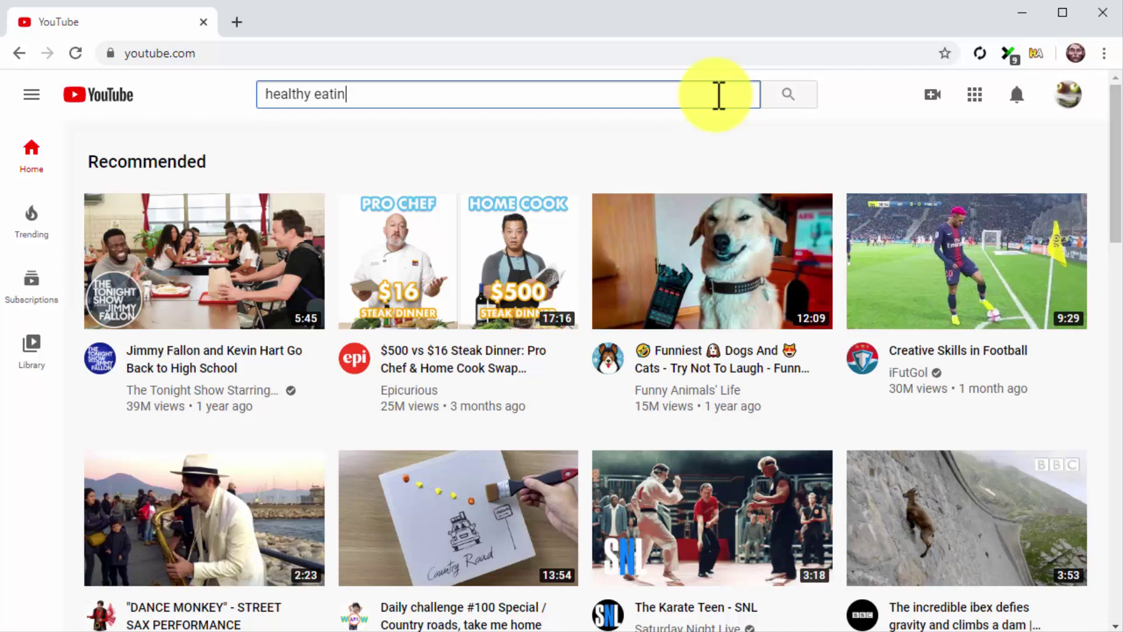
type("g made easy healthy food")
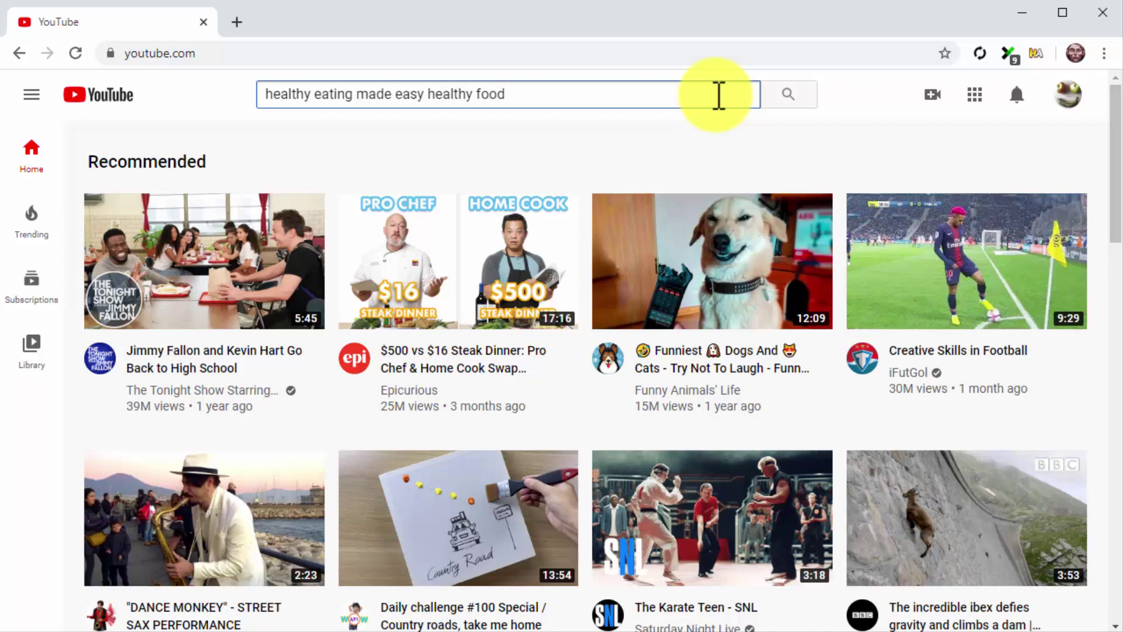
key("Return")
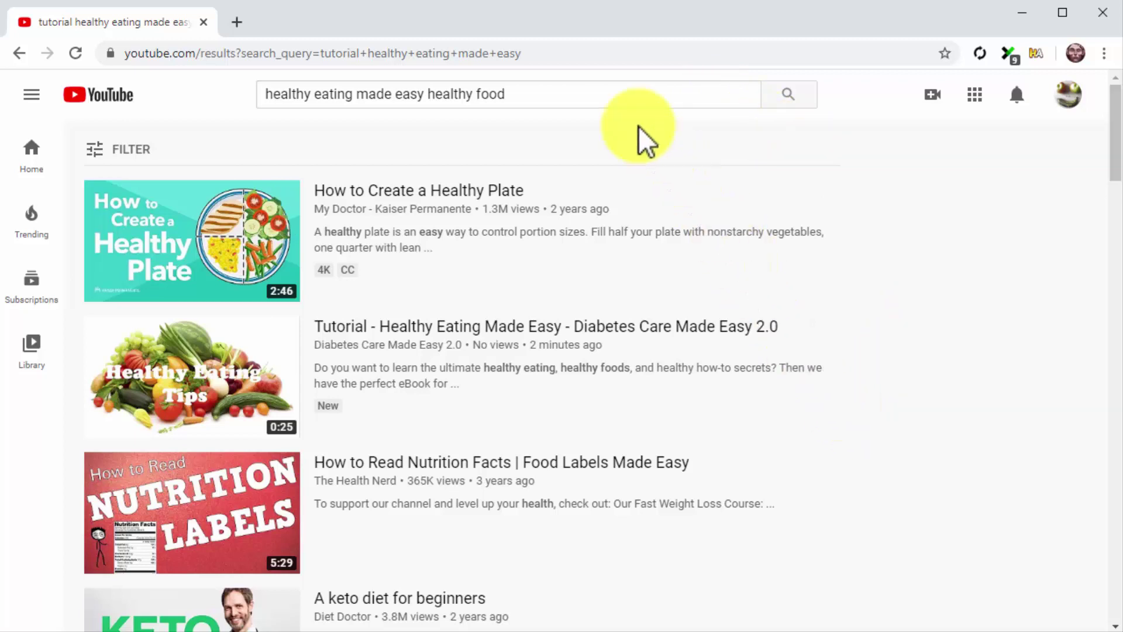
Search Google for 'tutorial healthy eating made easy' and show only video results.
left_click(562, 53)
type("google.com")
key("Return")
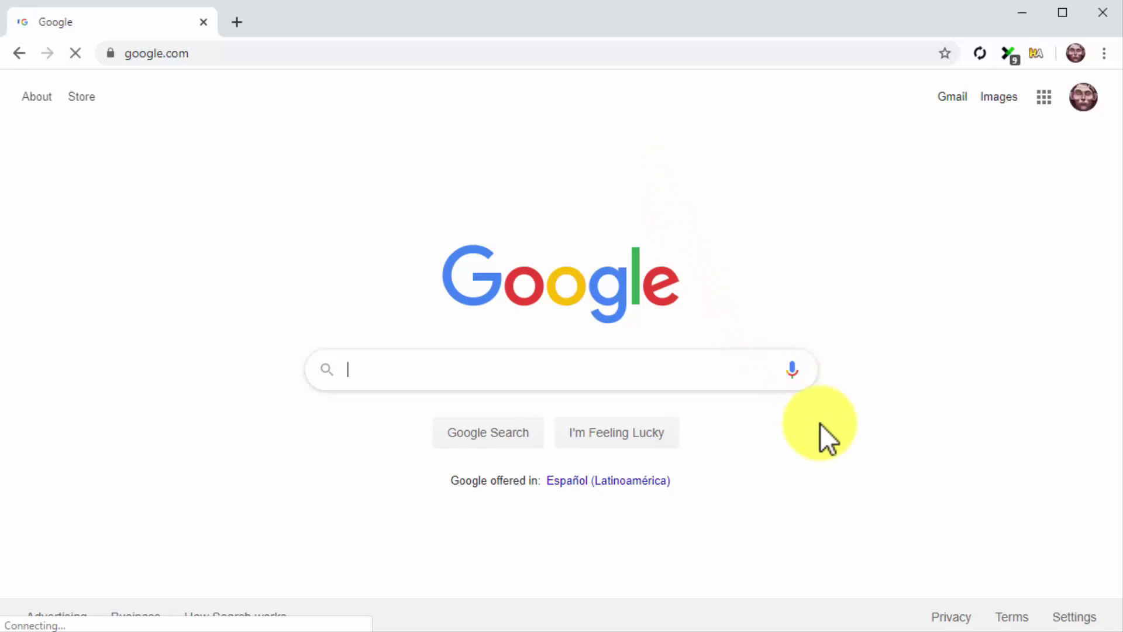
type("healthy eating made easy healthy food")
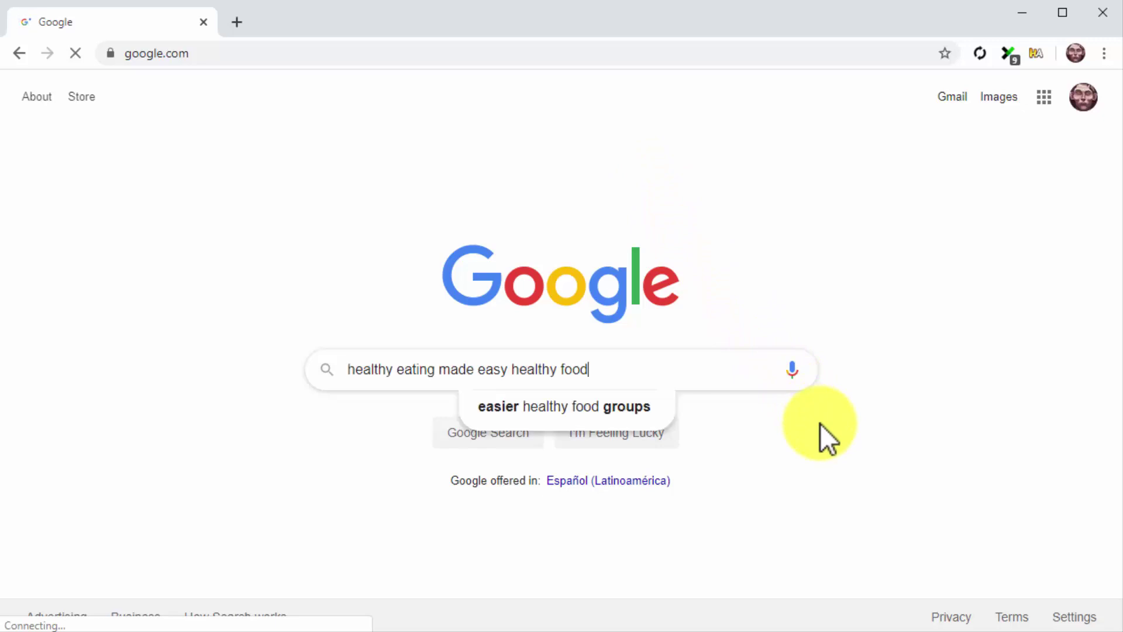
key("Return")
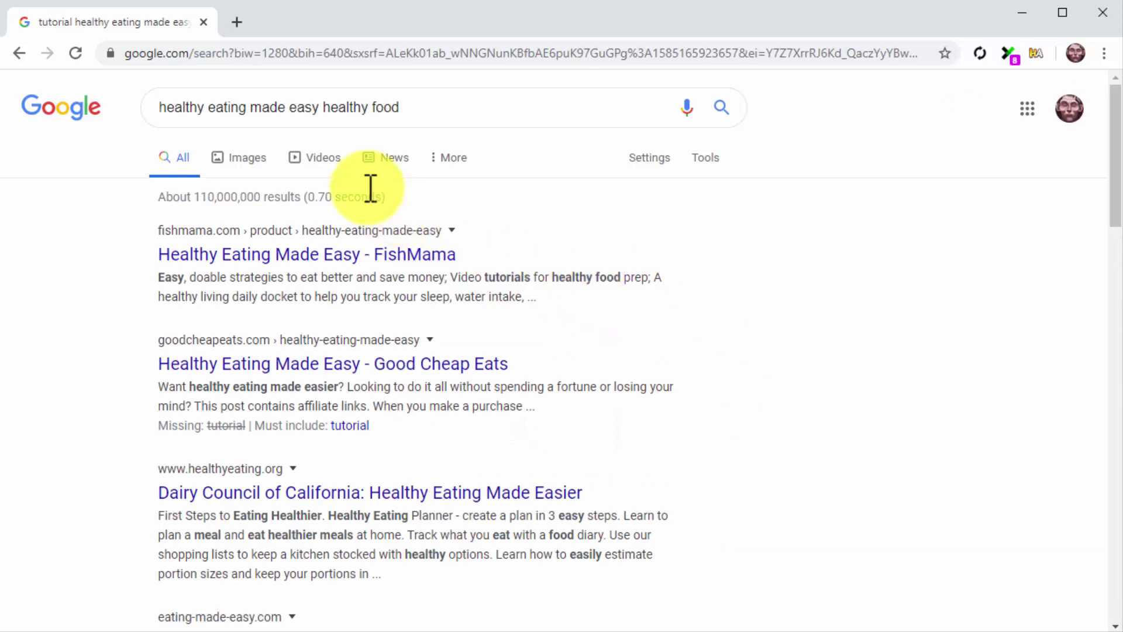
left_click(337, 163)
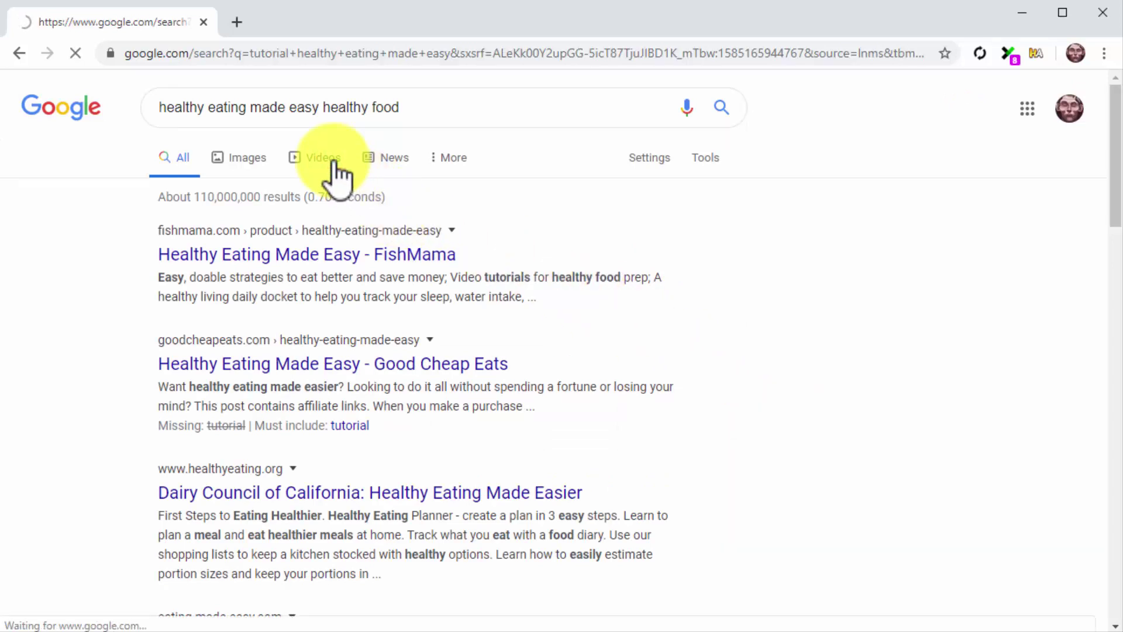
scroll(737, 404, "down", 1)
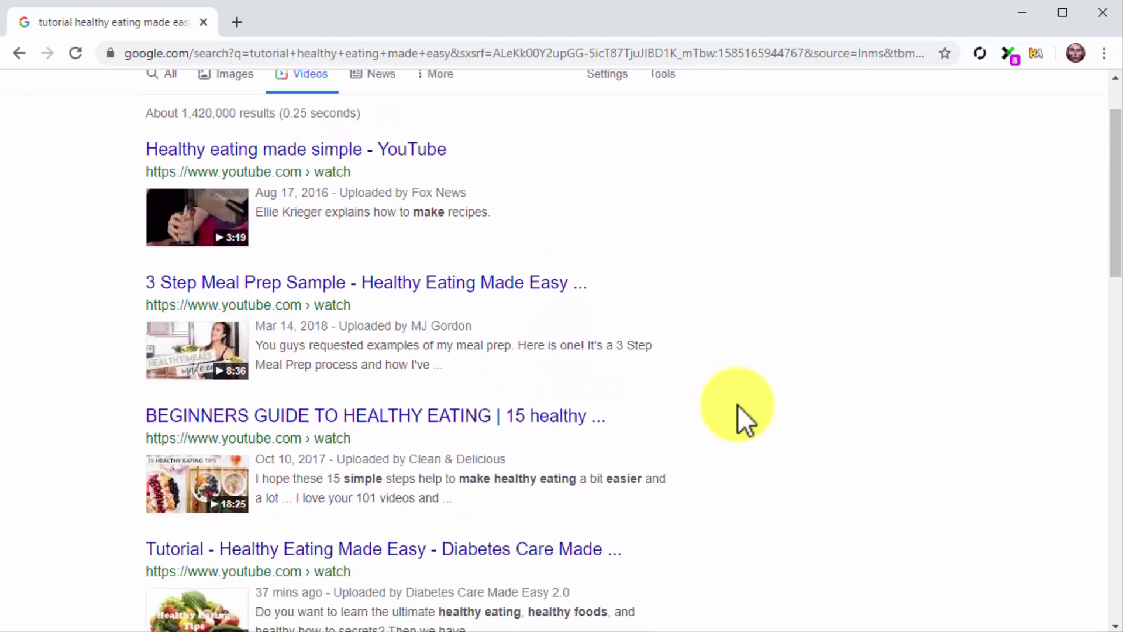
scroll(738, 404, "down", 1)
scroll(738, 405, "down", 1)
scroll(738, 405, "down", 1)
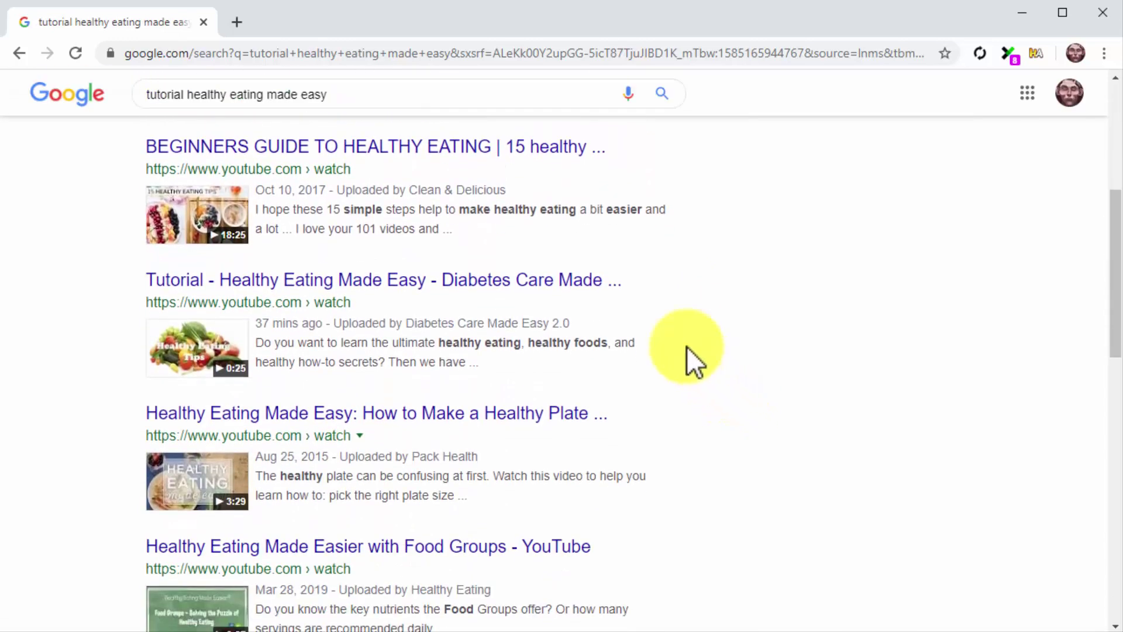